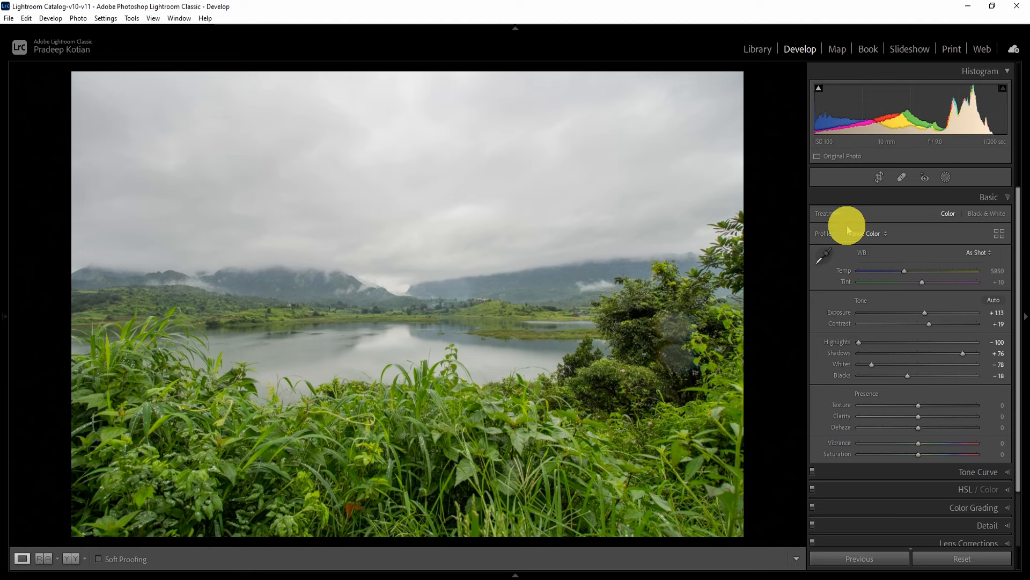
# - Apply the Adobe Landscape profile to the lake photo and review the favorite profiles in the Profile Browser
pyautogui.click(886, 233)
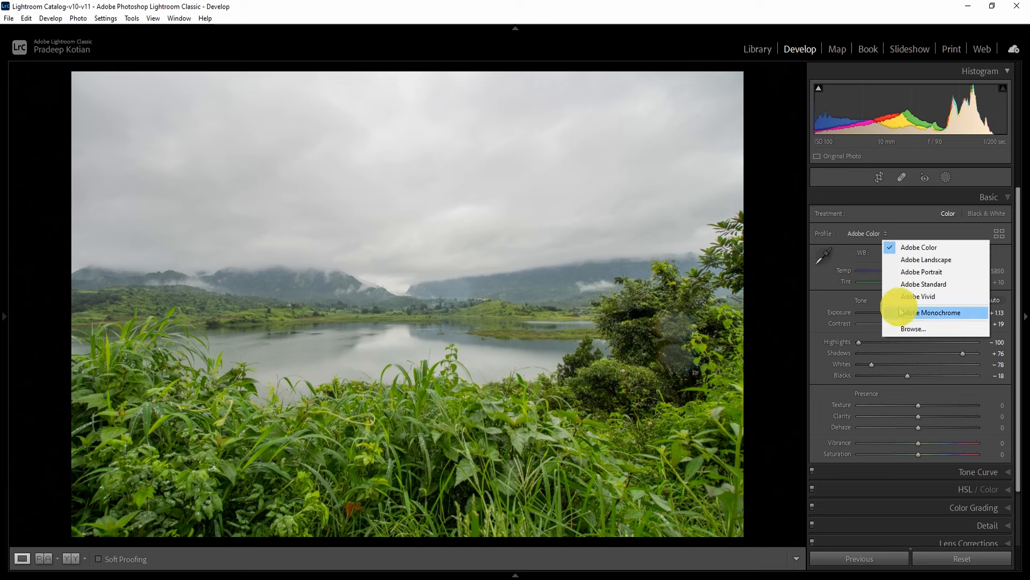
pyautogui.click(927, 260)
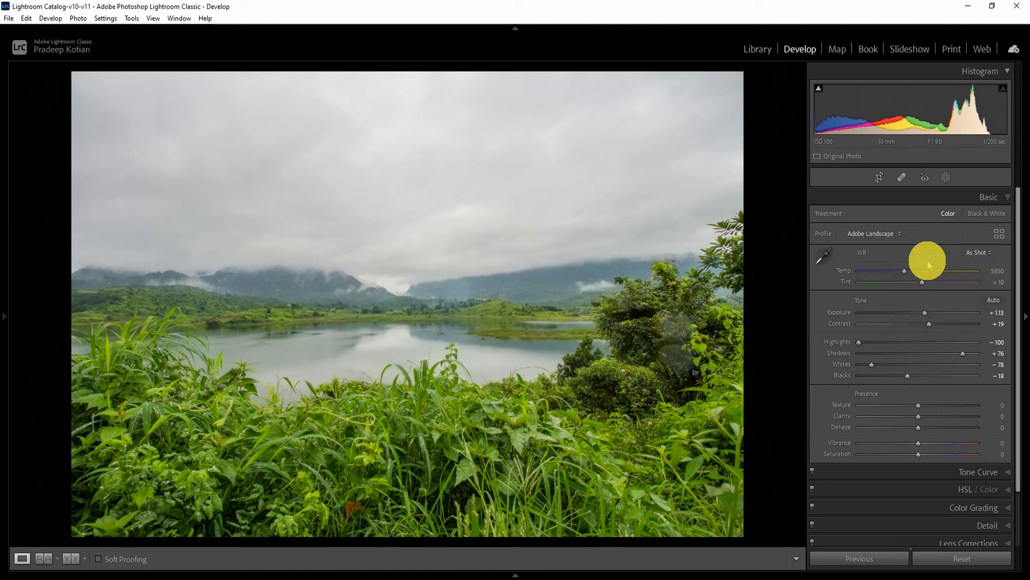
pyautogui.click(999, 236)
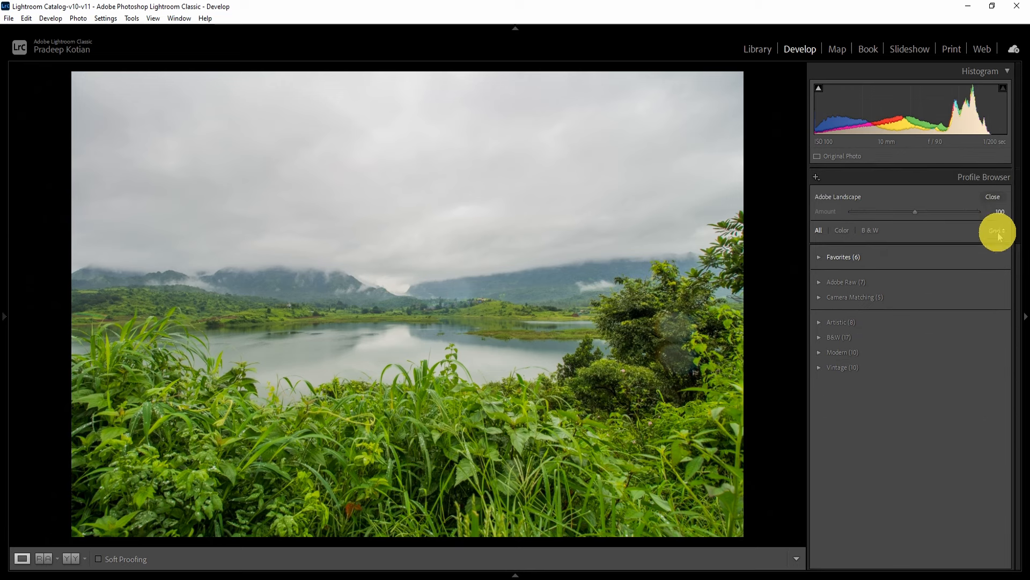
pyautogui.click(819, 258)
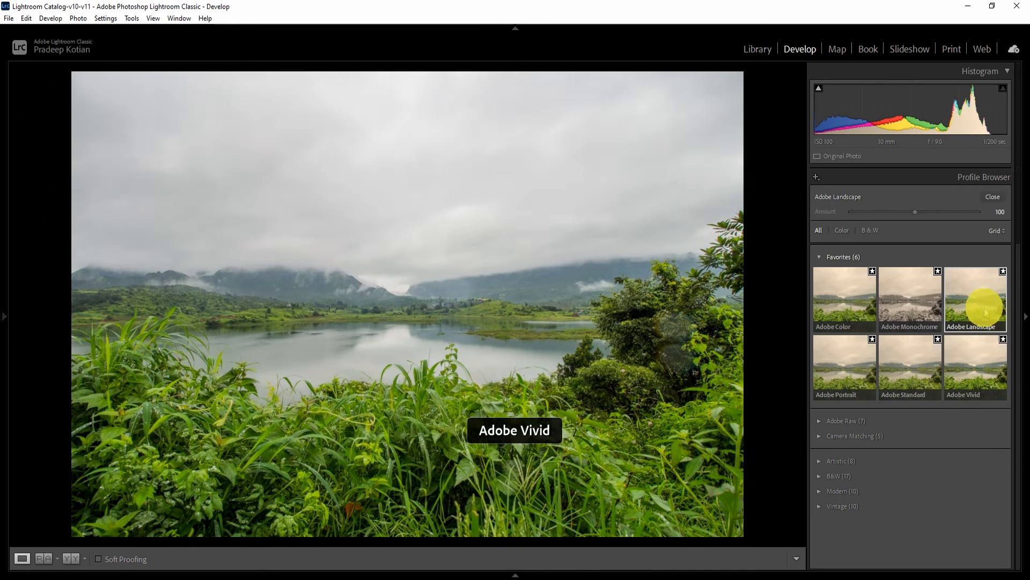
pyautogui.click(820, 258)
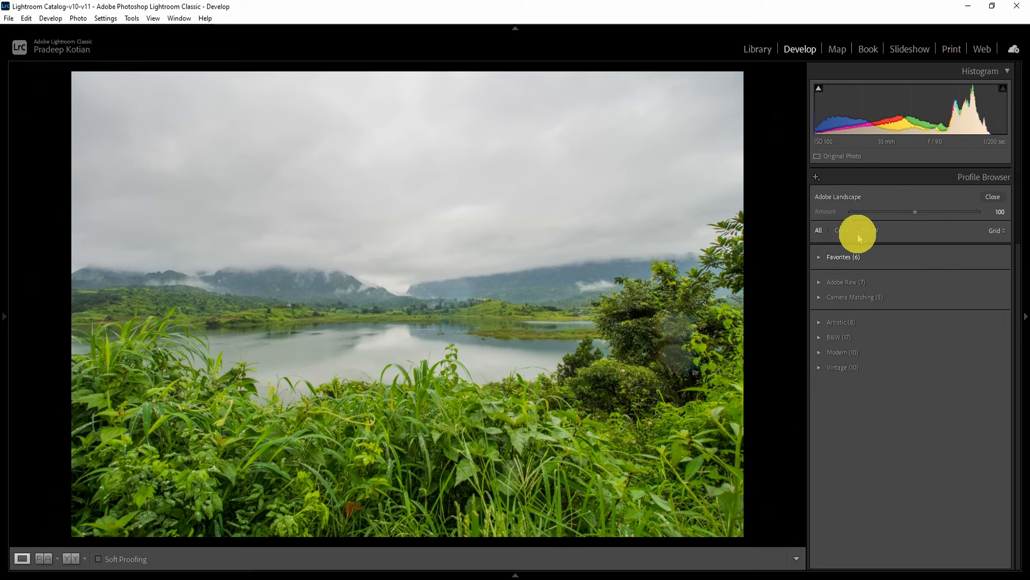
pyautogui.click(992, 199)
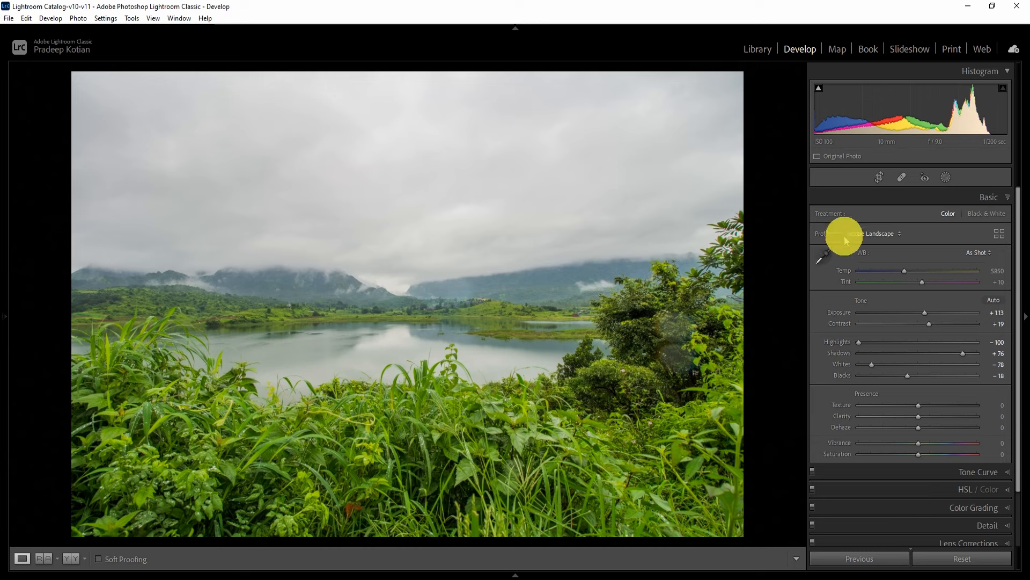
# - Try setting the white balance by sampling a neutral point in the bright sky gap between the mountains
pyautogui.click(821, 259)
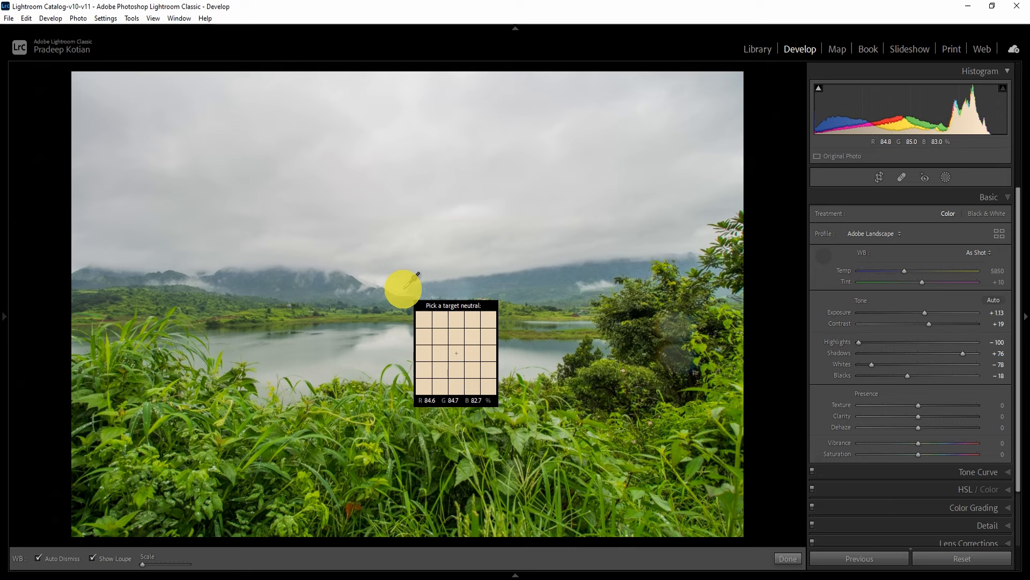
pyautogui.click(404, 288)
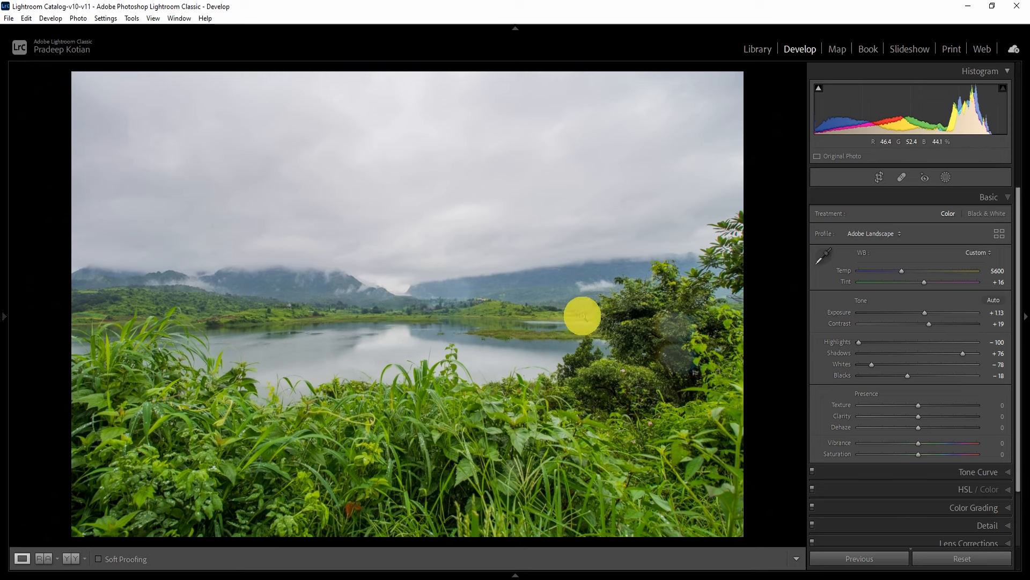
# - Compare the Auto, Daylight, Cloudy, Tungsten and Flash white balance presets on the photo and restore As Shot
pyautogui.click(989, 253)
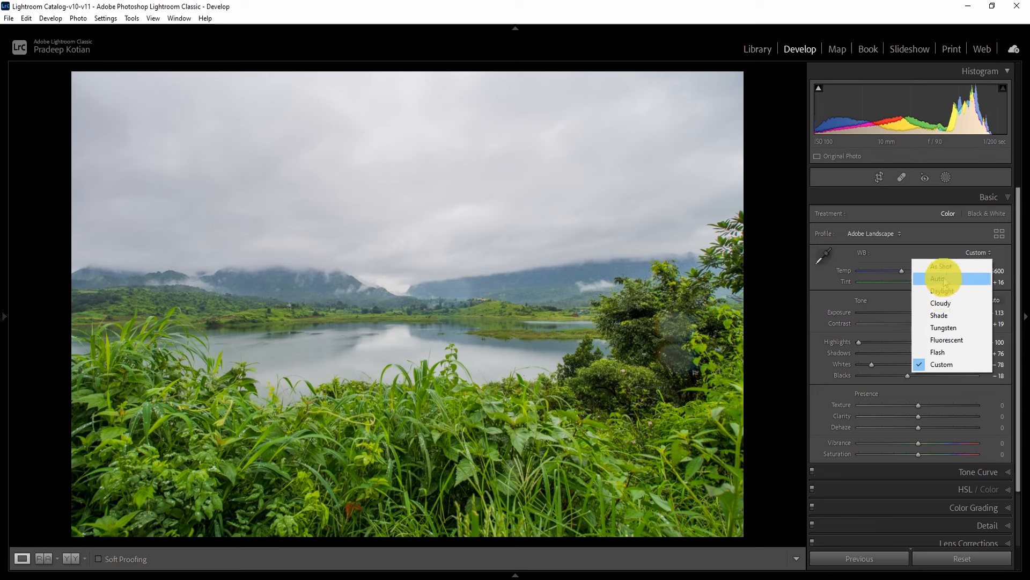
pyautogui.click(945, 285)
pyautogui.click(991, 253)
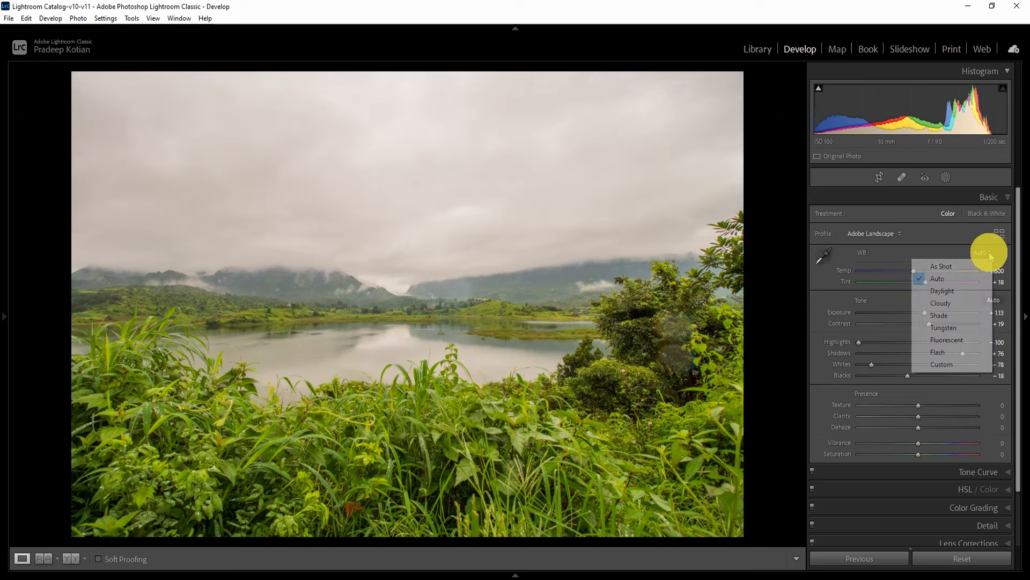
pyautogui.click(953, 291)
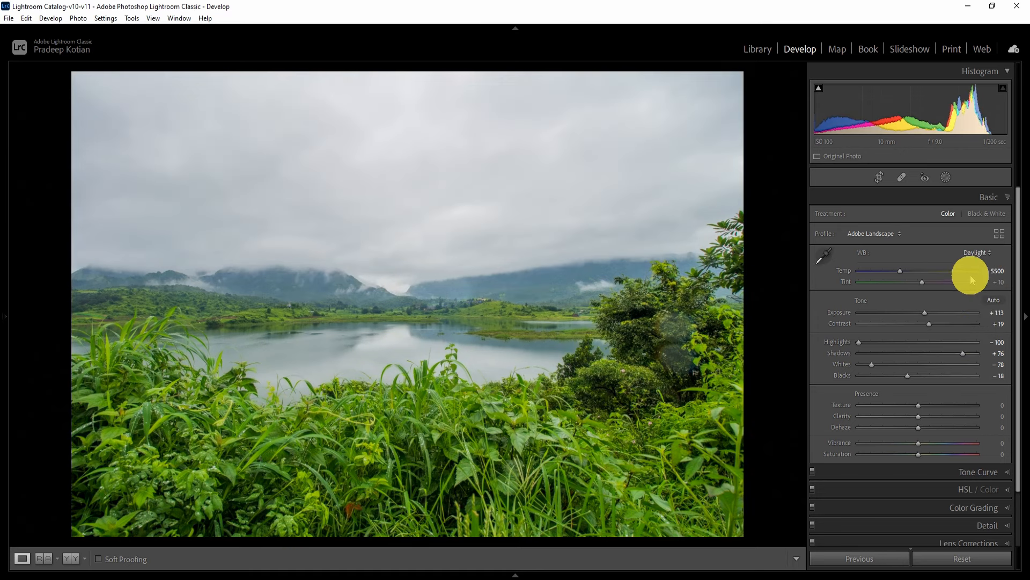
pyautogui.click(991, 254)
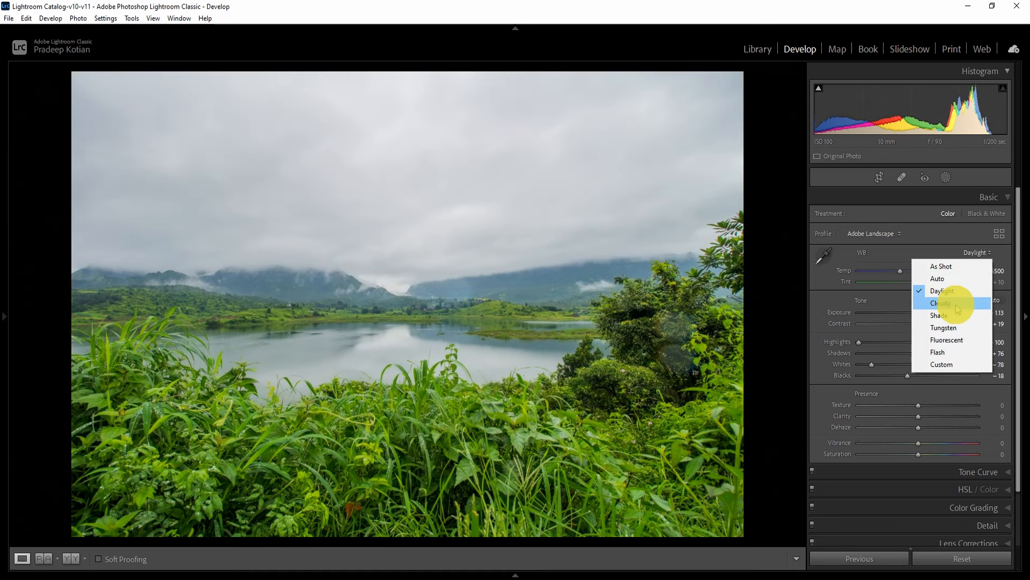
pyautogui.click(950, 302)
pyautogui.click(989, 253)
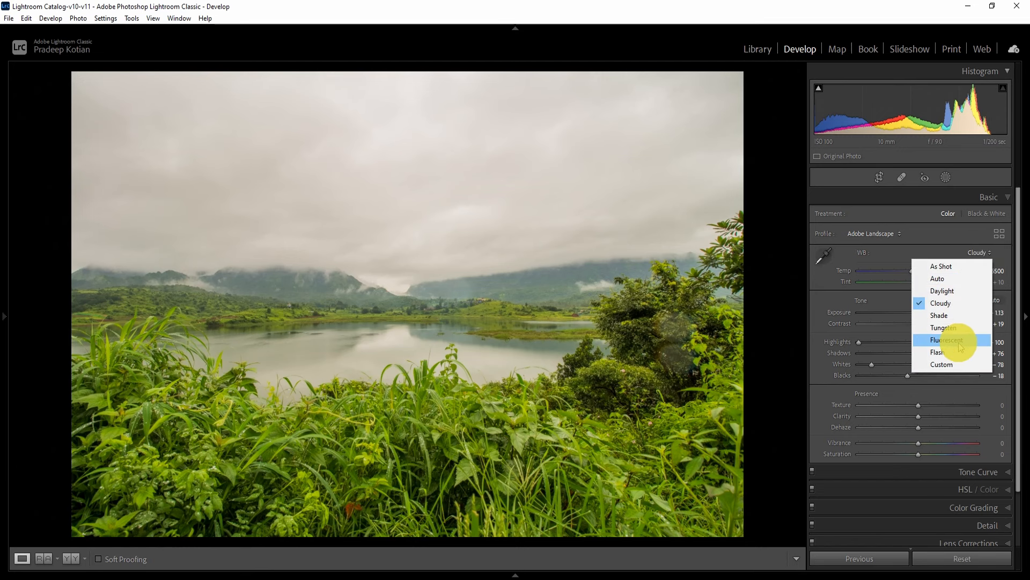
pyautogui.click(961, 330)
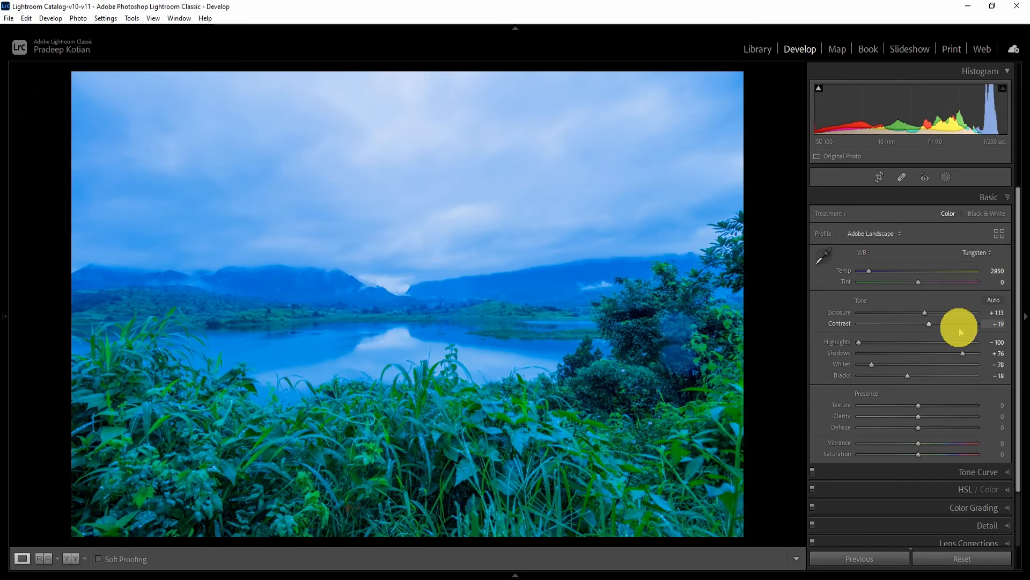
pyautogui.click(989, 252)
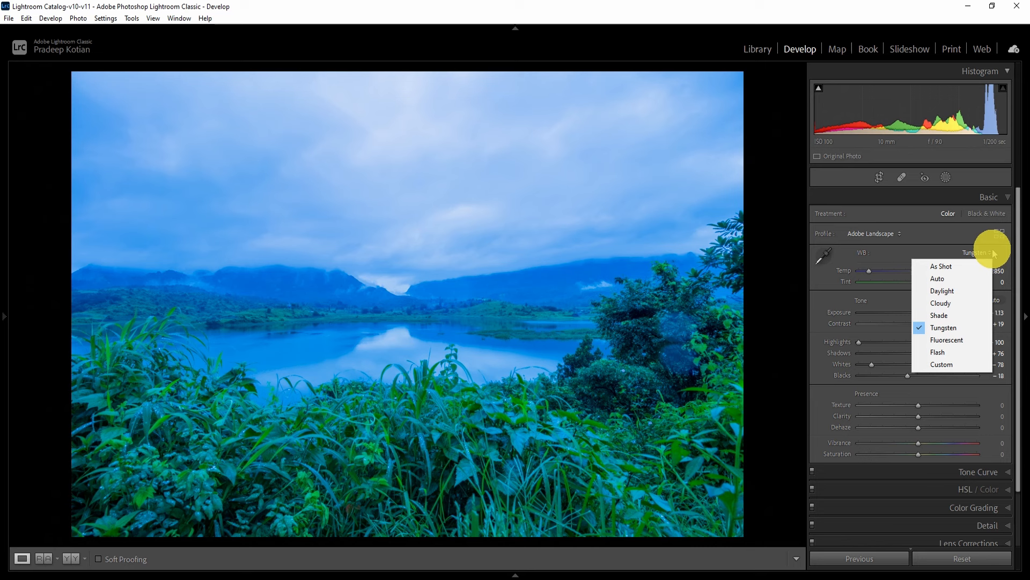
pyautogui.click(961, 352)
pyautogui.click(992, 256)
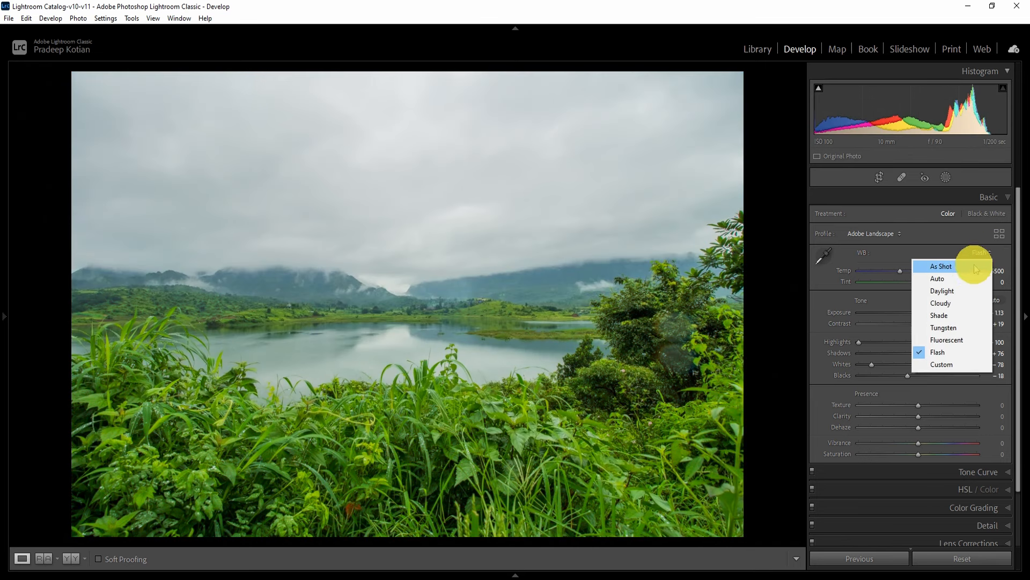
pyautogui.click(967, 267)
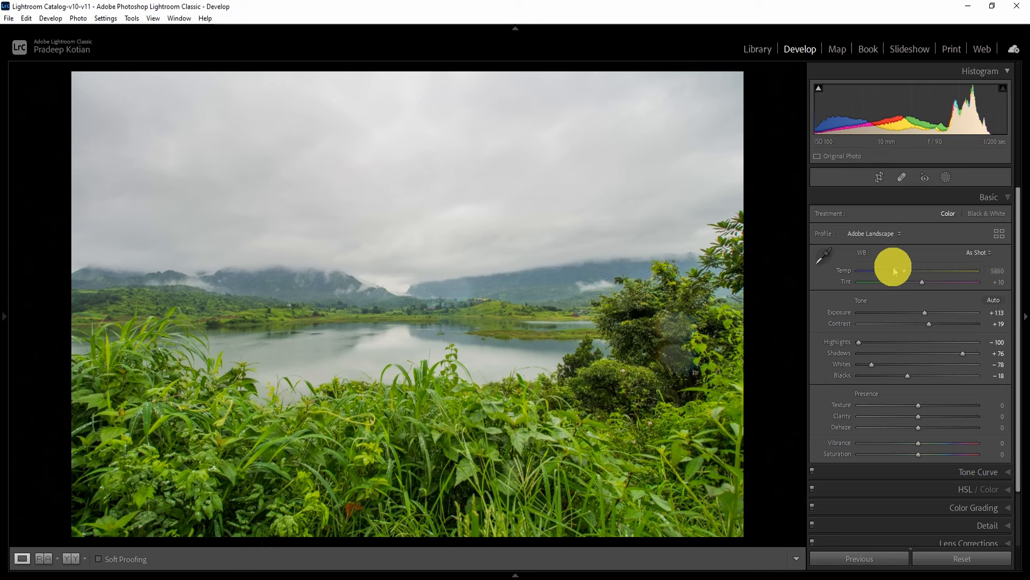
# - Adjust the white balance to a temperature of 5213 and a tint of +13
pyautogui.moveTo(906, 274); pyautogui.dragTo(942, 274)
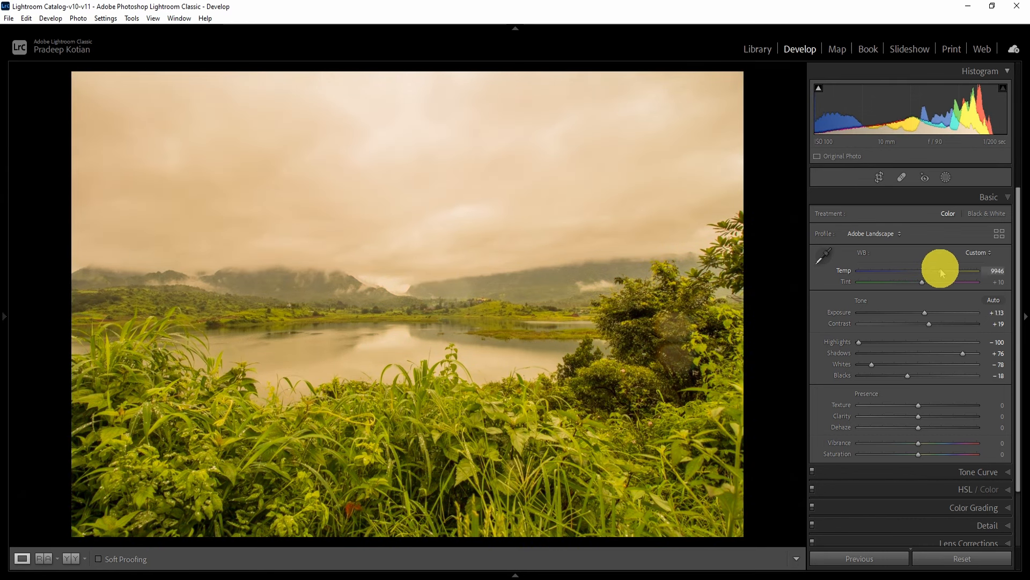
pyautogui.doubleClick(940, 270)
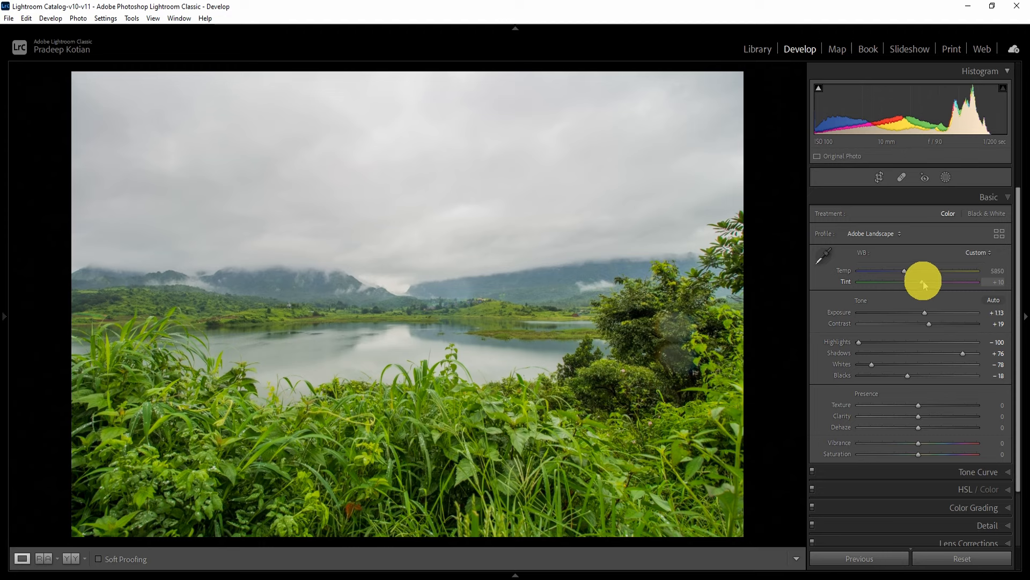
pyautogui.moveTo(922, 284)
pyautogui.mouseDown()
pyautogui.moveTo(873, 288)
pyautogui.moveTo(948, 279)
pyautogui.moveTo(919, 289)
pyautogui.mouseUp()
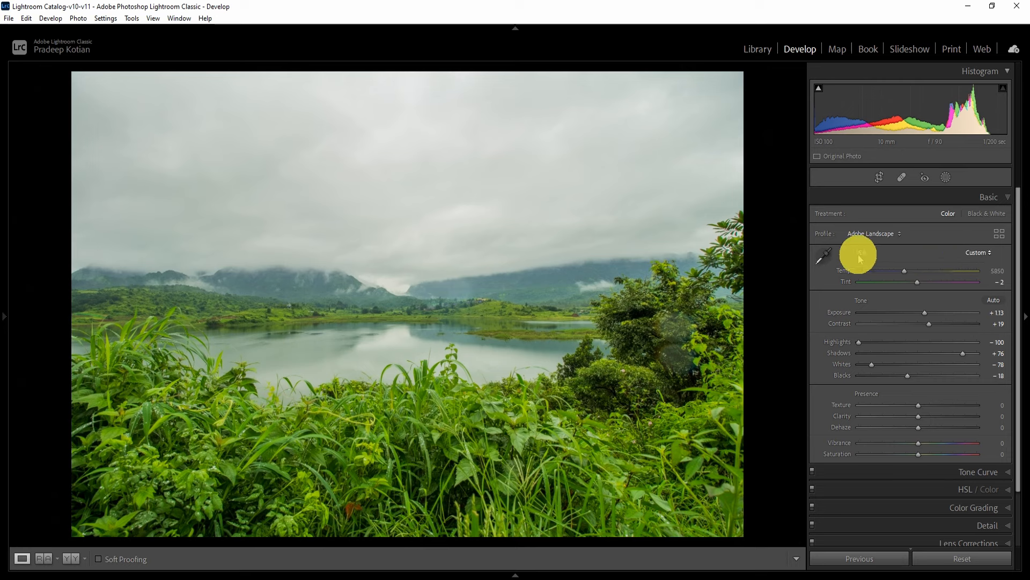
pyautogui.moveTo(906, 277); pyautogui.dragTo(901, 271)
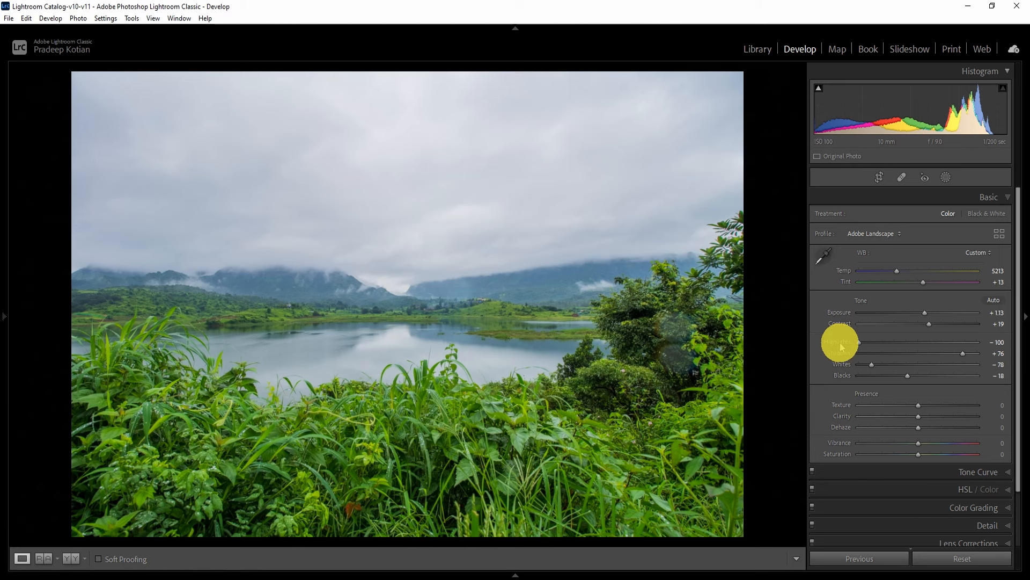
# - Reset Highlights, Shadows, Whites, Contrast, Exposure and Blacks to zero
pyautogui.doubleClick(842, 346)
pyautogui.doubleClick(842, 353)
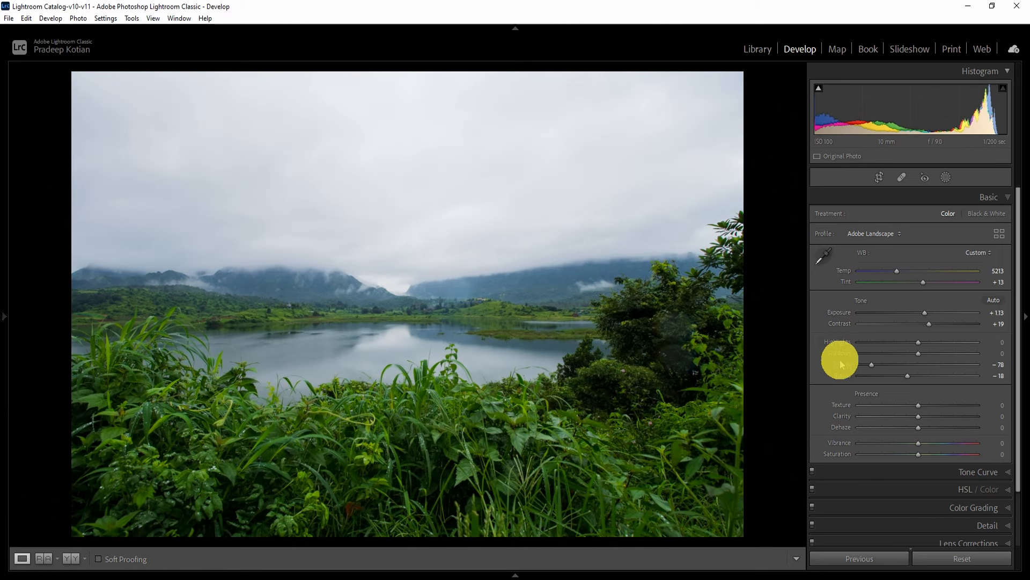
pyautogui.doubleClick(841, 364)
pyautogui.doubleClick(845, 324)
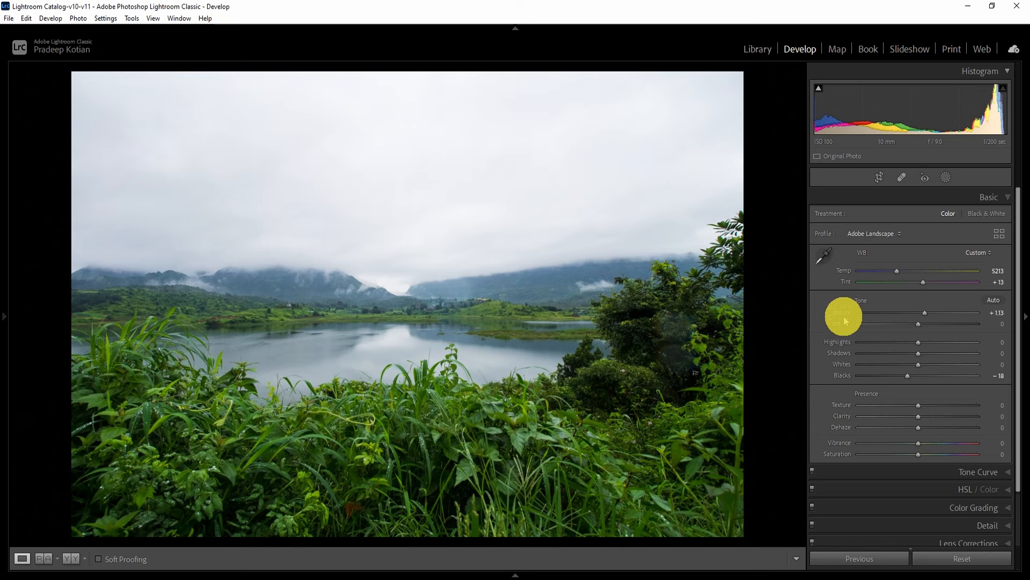
pyautogui.doubleClick(842, 313)
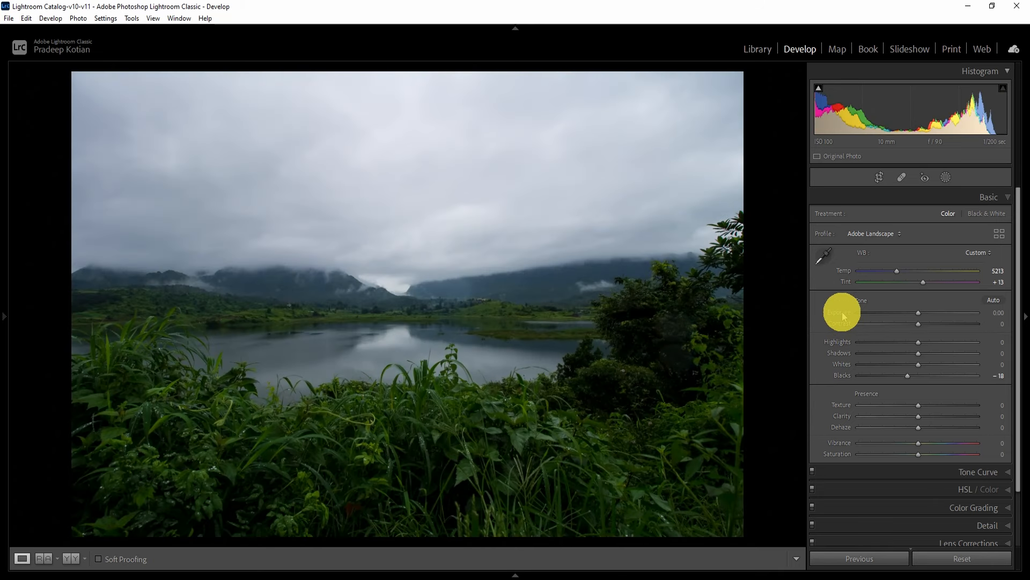
pyautogui.doubleClick(843, 375)
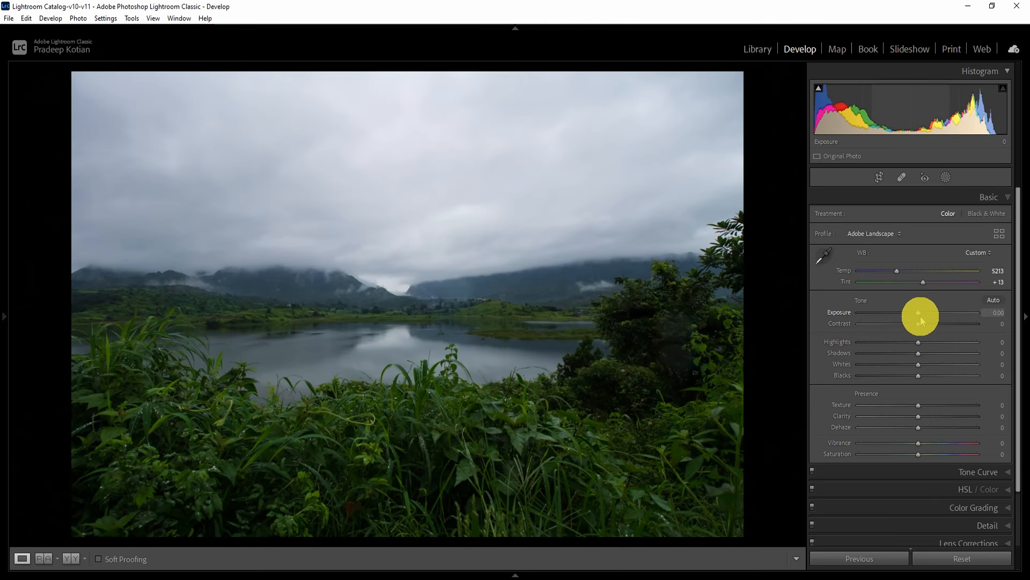
# - Try the exposure at +2.76 and −2.04, and reset it to zero
pyautogui.moveTo(919, 313); pyautogui.dragTo(936, 313)
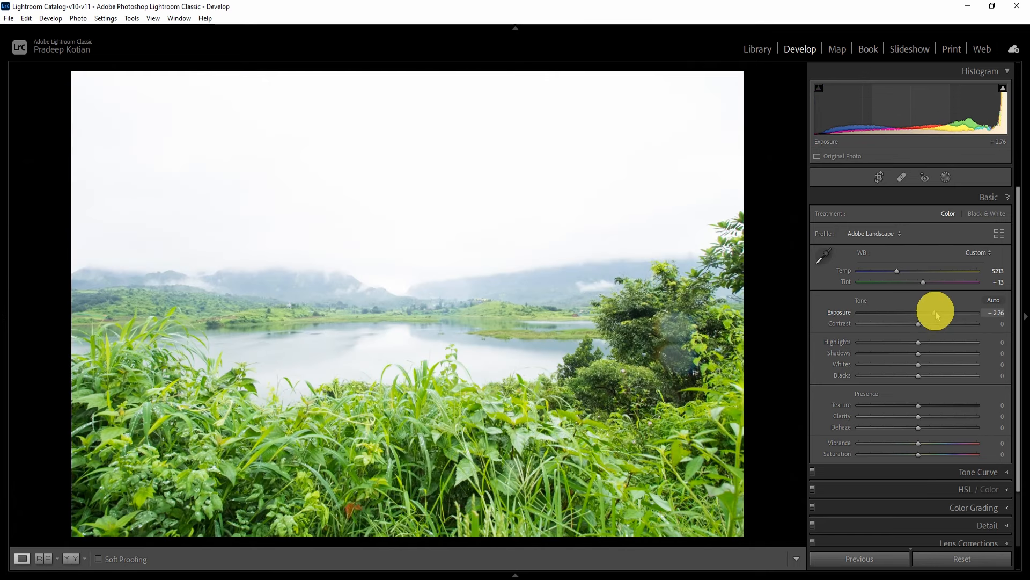
pyautogui.moveTo(934, 310); pyautogui.dragTo(906, 308)
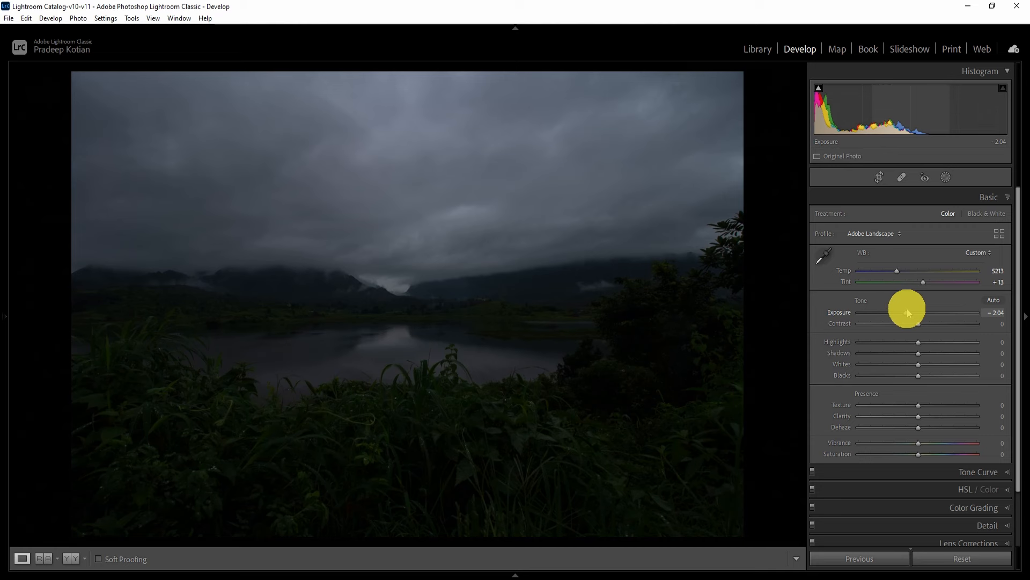
pyautogui.doubleClick(907, 312)
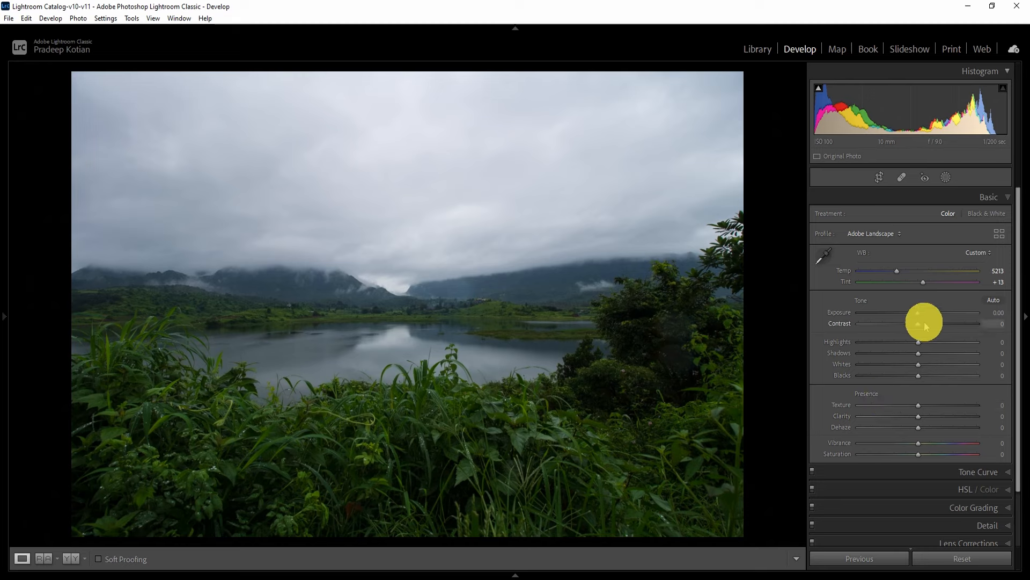
# - Set the photo's contrast to +18
pyautogui.moveTo(919, 323)
pyautogui.mouseDown()
pyautogui.moveTo(1008, 319)
pyautogui.moveTo(917, 324)
pyautogui.moveTo(996, 317)
pyautogui.moveTo(932, 308)
pyautogui.moveTo(989, 305)
pyautogui.moveTo(937, 314)
pyautogui.moveTo(984, 304)
pyautogui.moveTo(933, 299)
pyautogui.moveTo(990, 309)
pyautogui.moveTo(930, 317)
pyautogui.mouseUp()
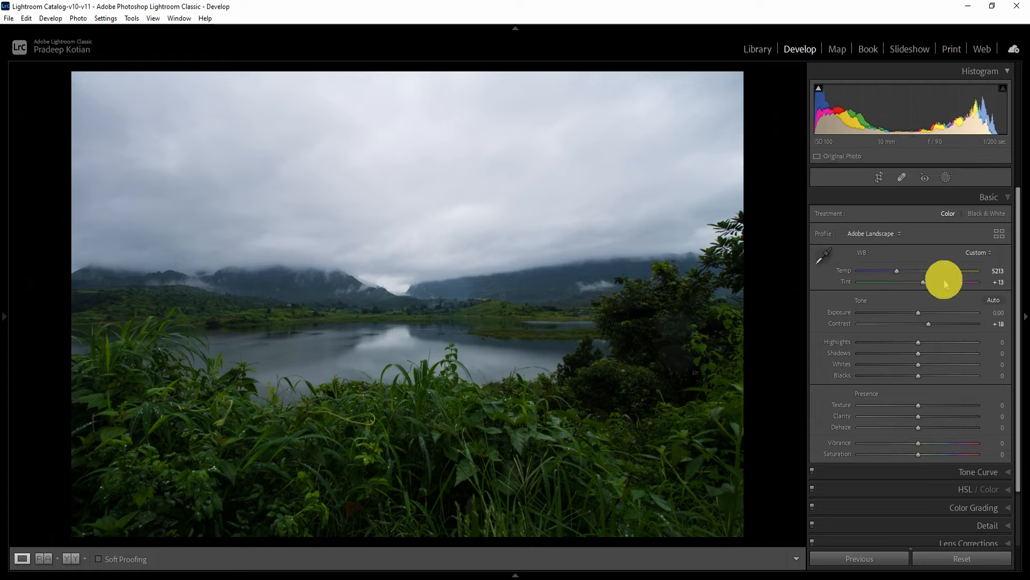
# - Try Highlights at −100, Shadows at +84 and raised Whites, and reset all three to zero
pyautogui.moveTo(918, 345)
pyautogui.mouseDown()
pyautogui.moveTo(839, 340)
pyautogui.moveTo(920, 333)
pyautogui.moveTo(849, 334)
pyautogui.moveTo(908, 322)
pyautogui.moveTo(846, 329)
pyautogui.moveTo(915, 329)
pyautogui.moveTo(814, 333)
pyautogui.moveTo(920, 332)
pyautogui.moveTo(890, 336)
pyautogui.moveTo(906, 335)
pyautogui.mouseUp()
pyautogui.moveTo(880, 328); pyautogui.dragTo(834, 345)
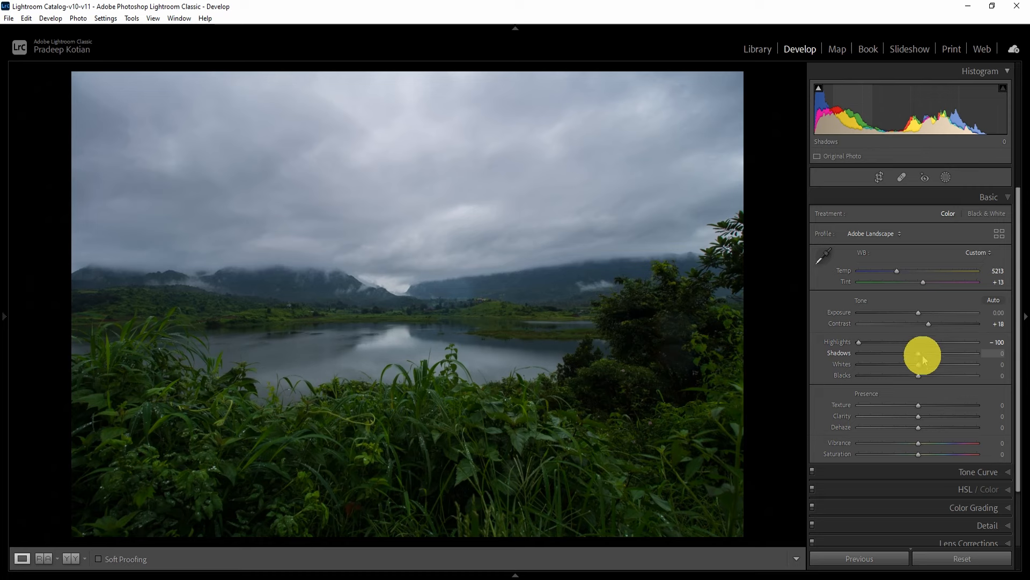
pyautogui.moveTo(918, 354); pyautogui.dragTo(968, 353)
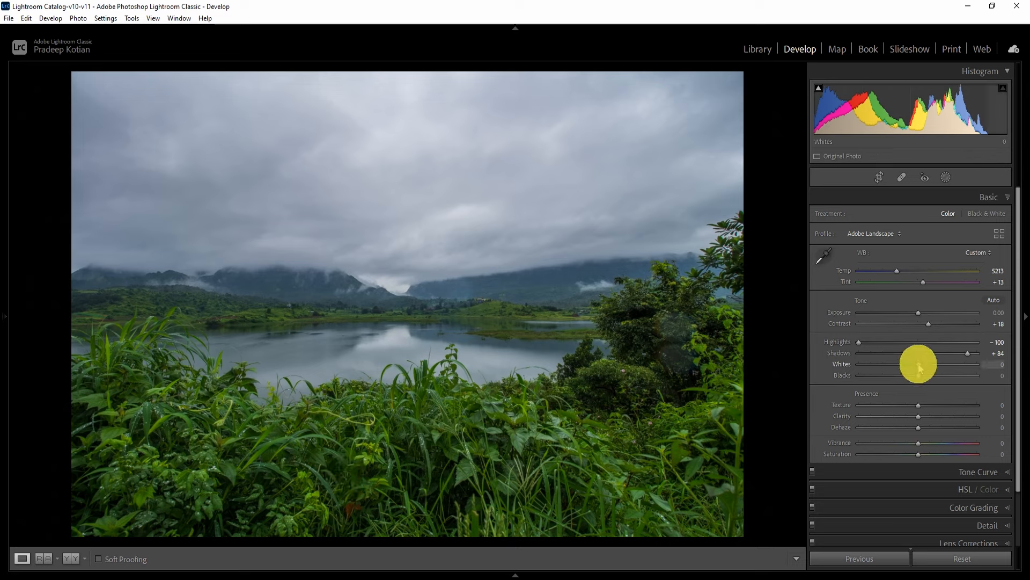
pyautogui.moveTo(919, 363); pyautogui.dragTo(947, 364)
pyautogui.doubleClick(842, 363)
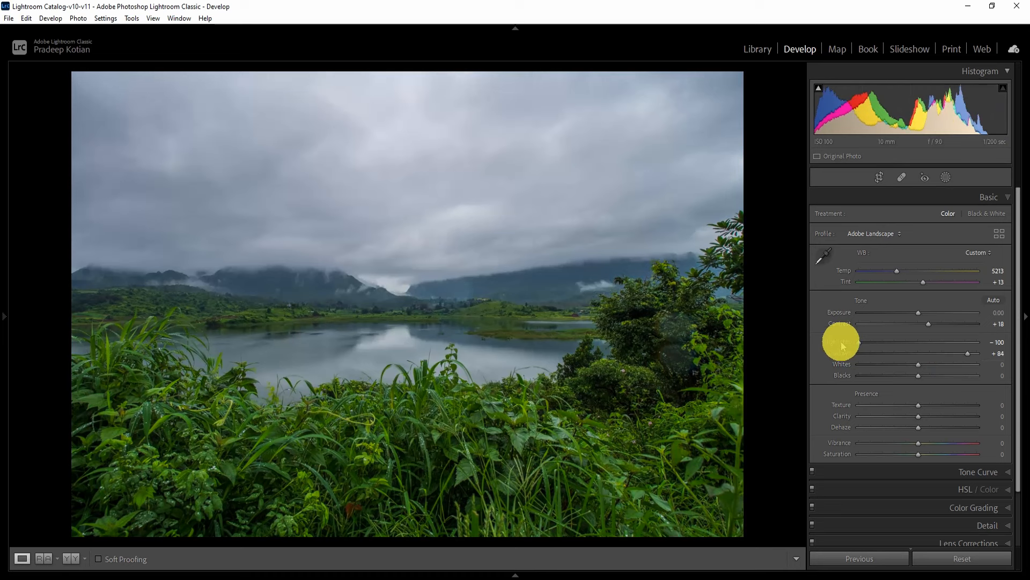
pyautogui.doubleClick(840, 342)
pyautogui.doubleClick(839, 353)
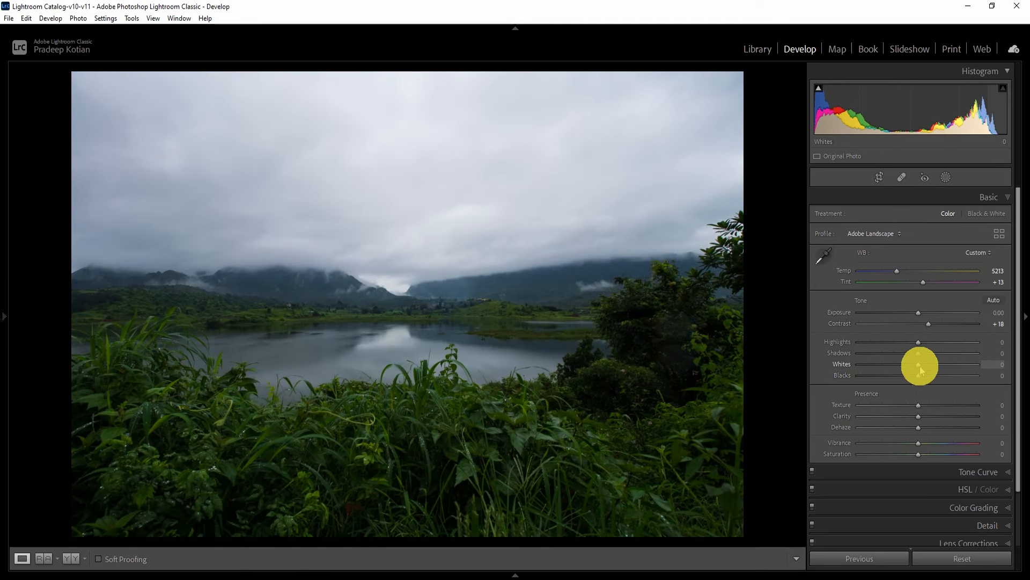
# - Try raising the Whites and lowering the Blacks of the lake photo
pyautogui.moveTo(918, 364); pyautogui.dragTo(968, 354)
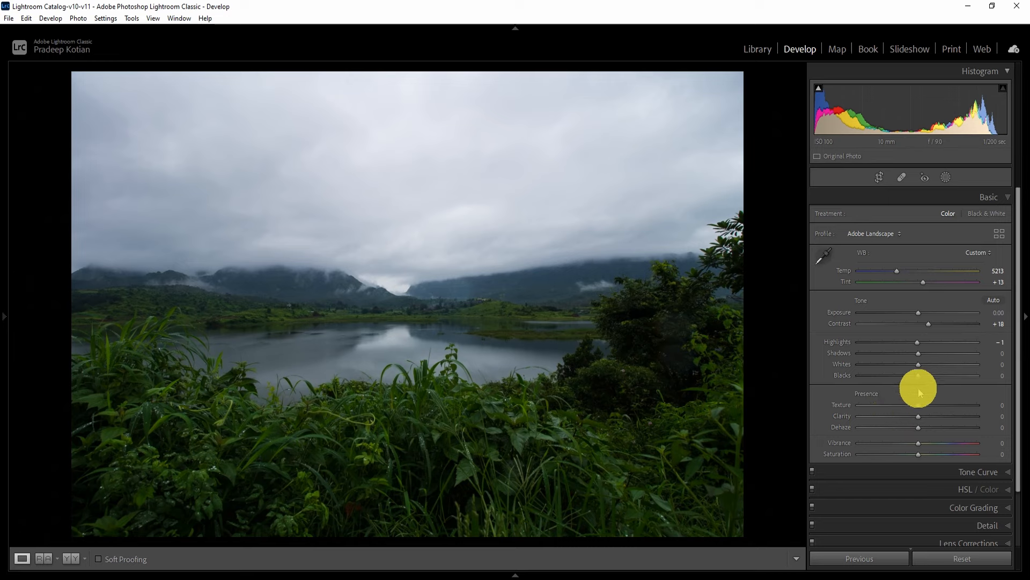
pyautogui.moveTo(918, 378); pyautogui.dragTo(901, 391)
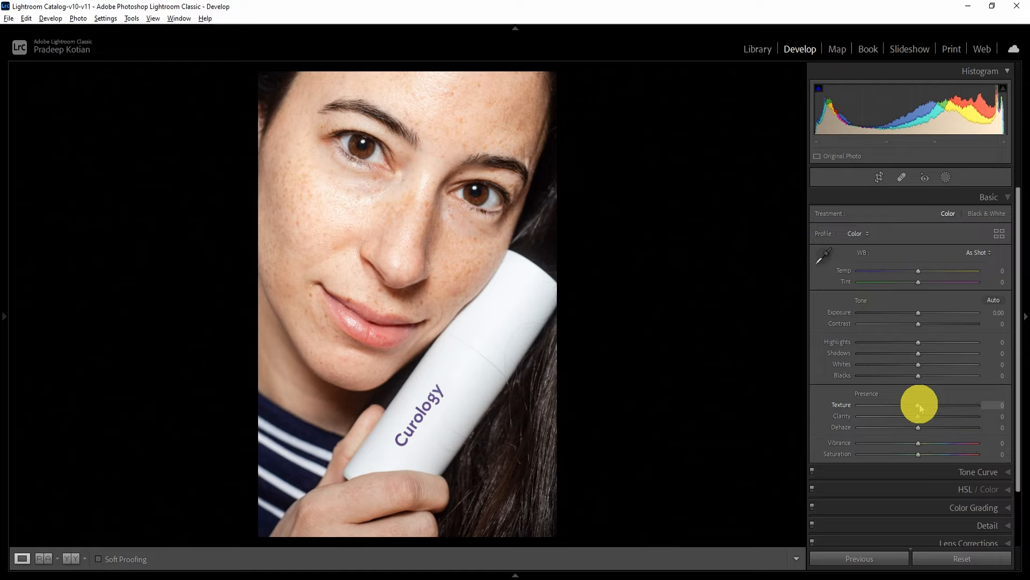
# - Try the portrait's Texture at +100 and −70, and reset it to zero
pyautogui.moveTo(919, 403); pyautogui.dragTo(985, 412)
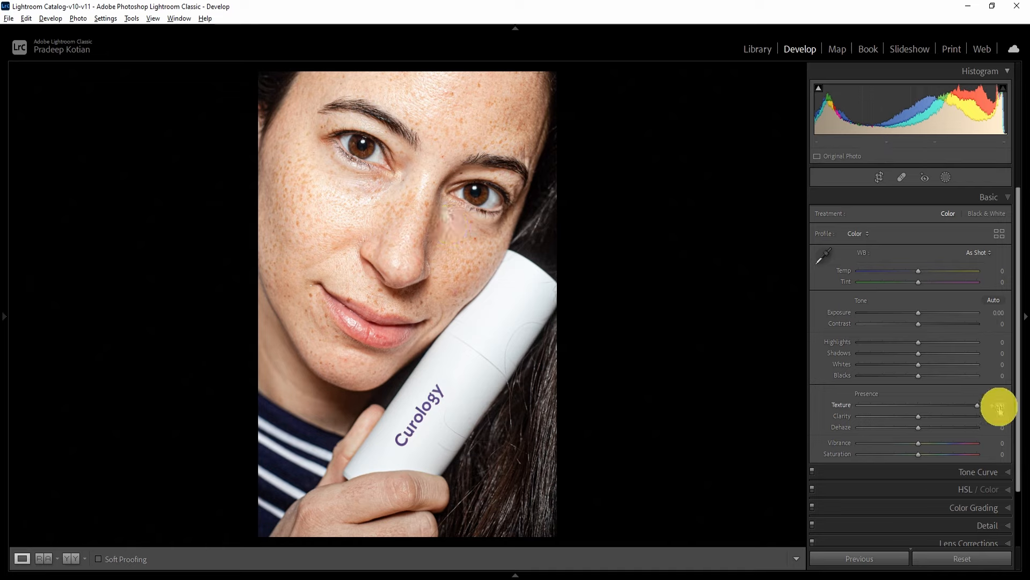
pyautogui.moveTo(978, 410); pyautogui.dragTo(878, 403)
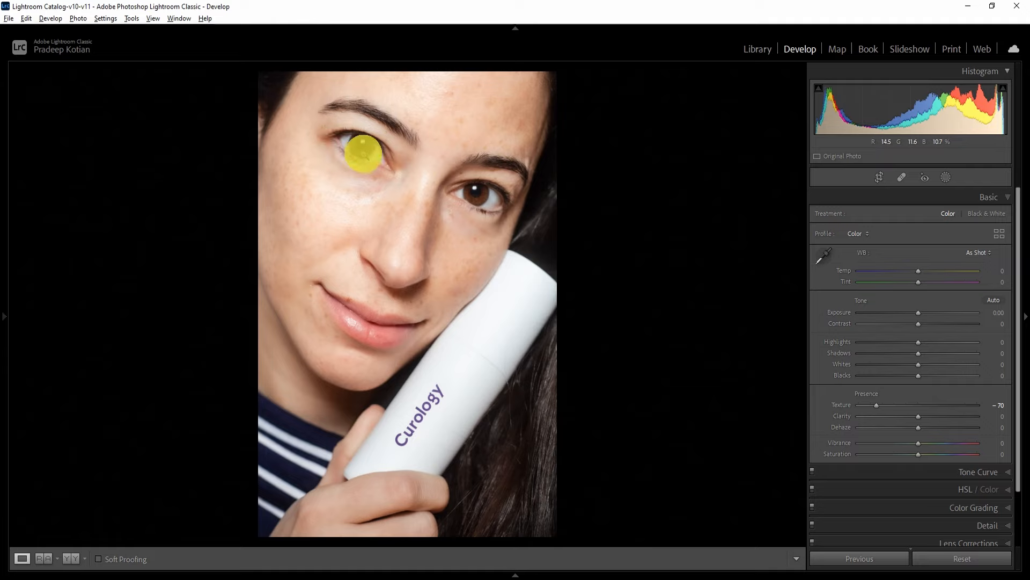
pyautogui.doubleClick(845, 407)
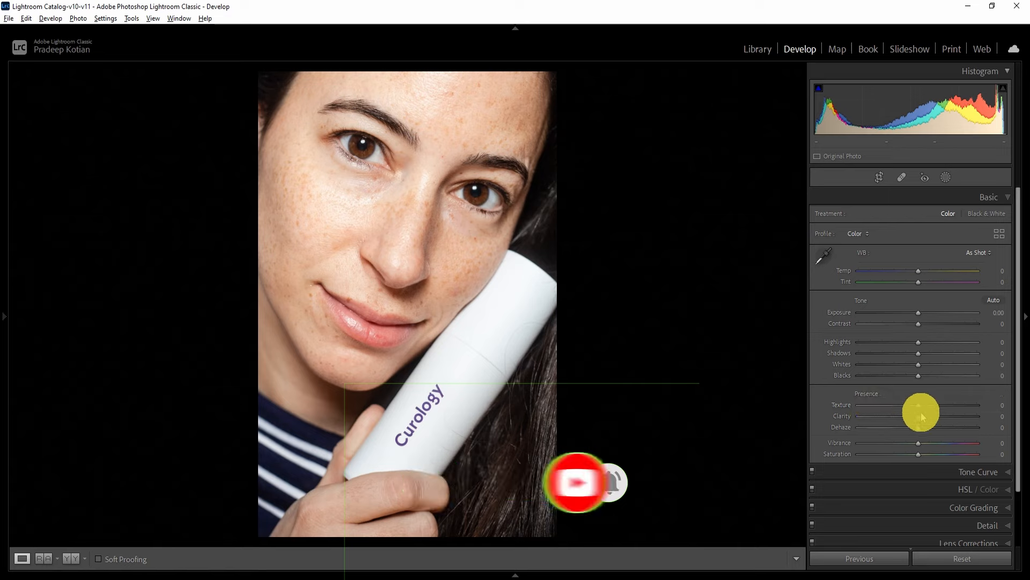
# - Try the portrait's Clarity at +100 and −100, and reset it to zero
pyautogui.moveTo(918, 418); pyautogui.dragTo(1014, 420)
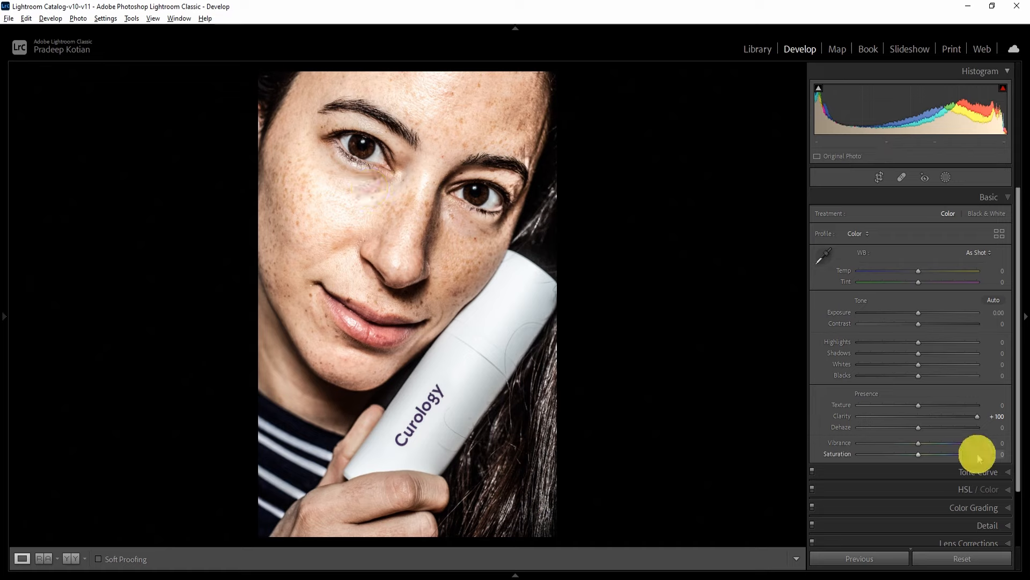
pyautogui.moveTo(975, 415); pyautogui.dragTo(829, 410)
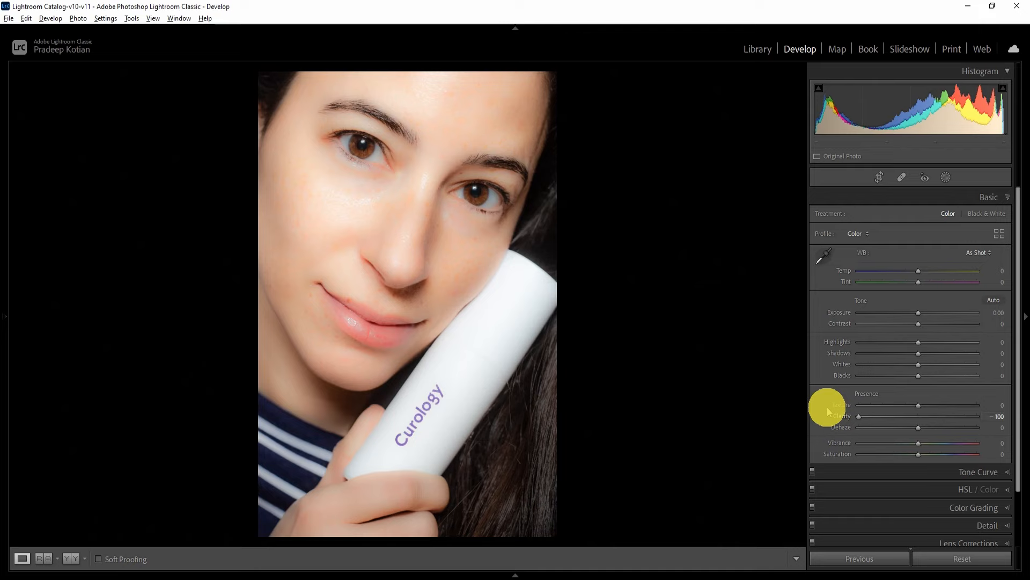
pyautogui.doubleClick(844, 418)
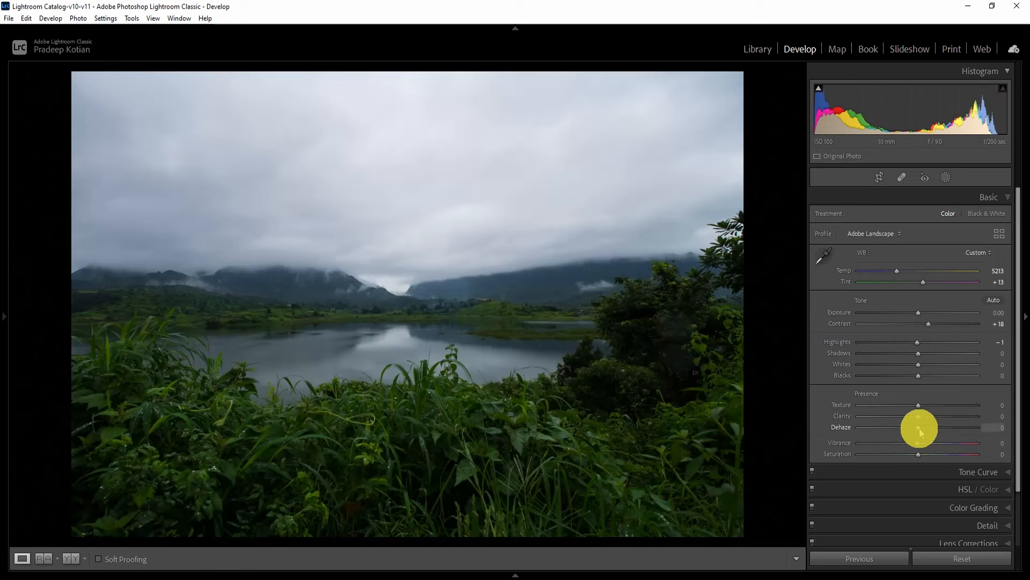
# - Try Dehaze at +58 on the lake photo, reset it to zero, and try a strongly negative Dehaze
pyautogui.moveTo(919, 429); pyautogui.dragTo(951, 428)
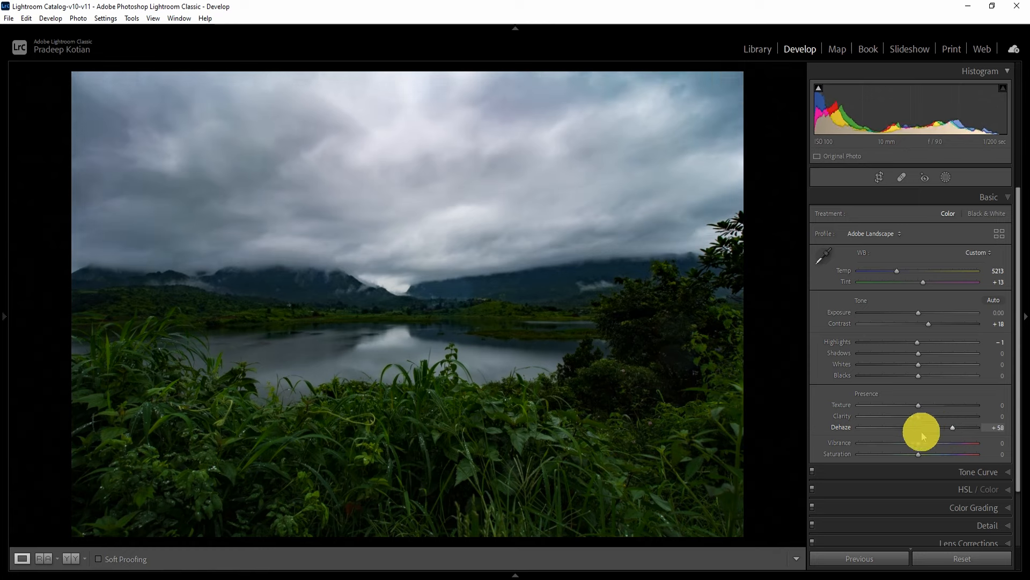
pyautogui.doubleClick(844, 428)
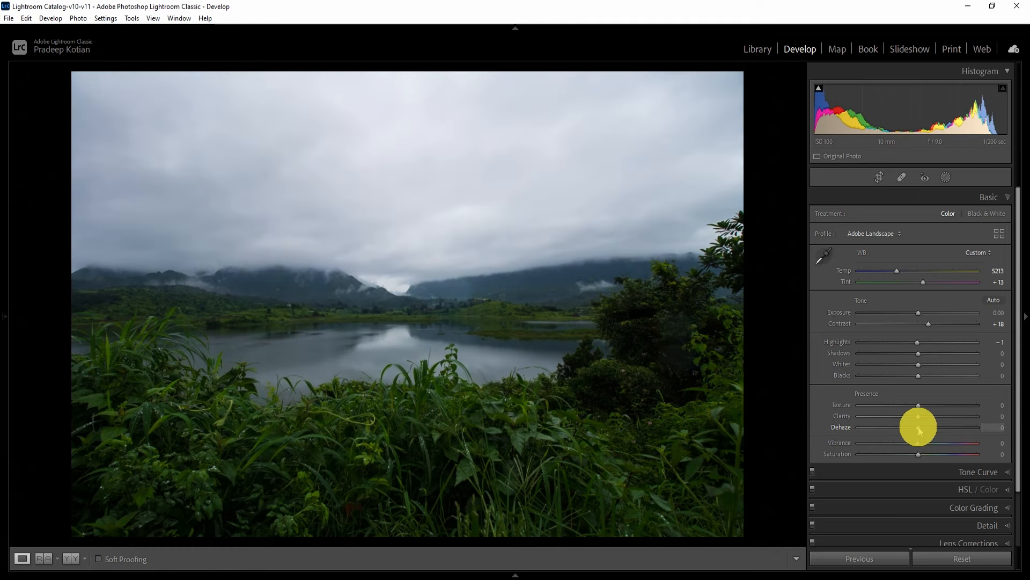
pyautogui.moveTo(919, 429); pyautogui.dragTo(827, 428)
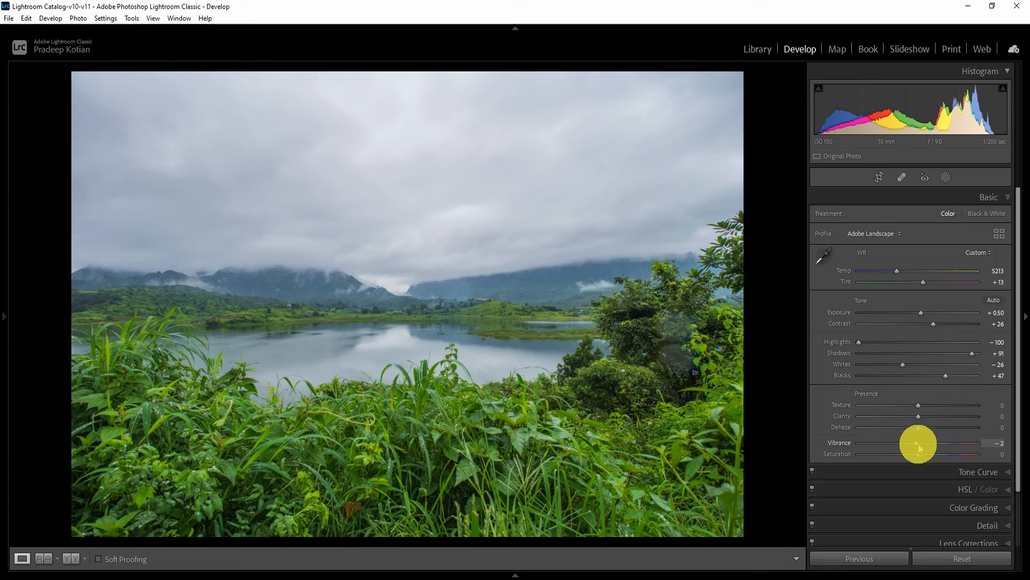
# - Try strongly raising the lake photo's Vibrance and Saturation in turn, resetting each to zero
pyautogui.moveTo(917, 445); pyautogui.dragTo(989, 438)
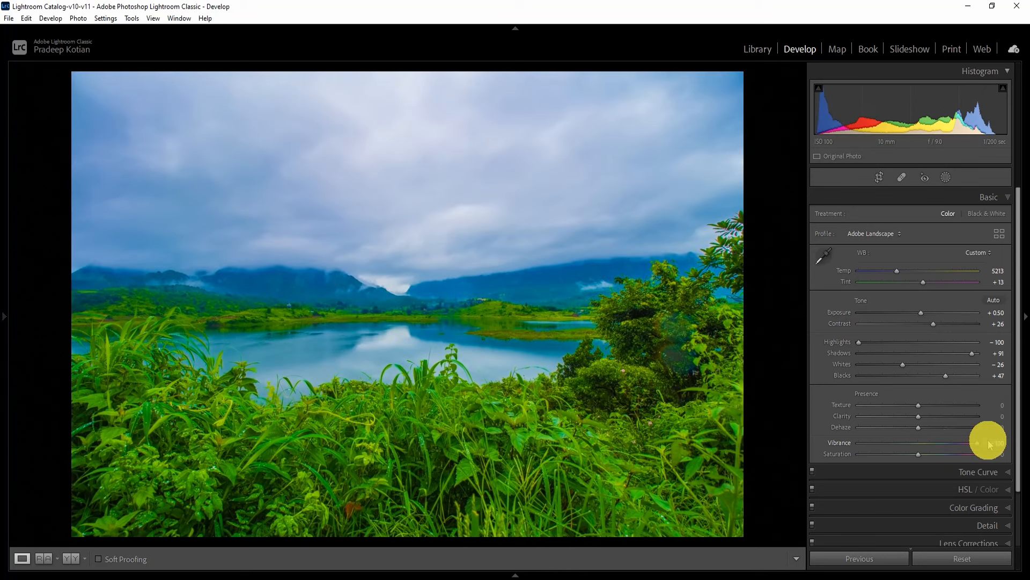
pyautogui.doubleClick(847, 442)
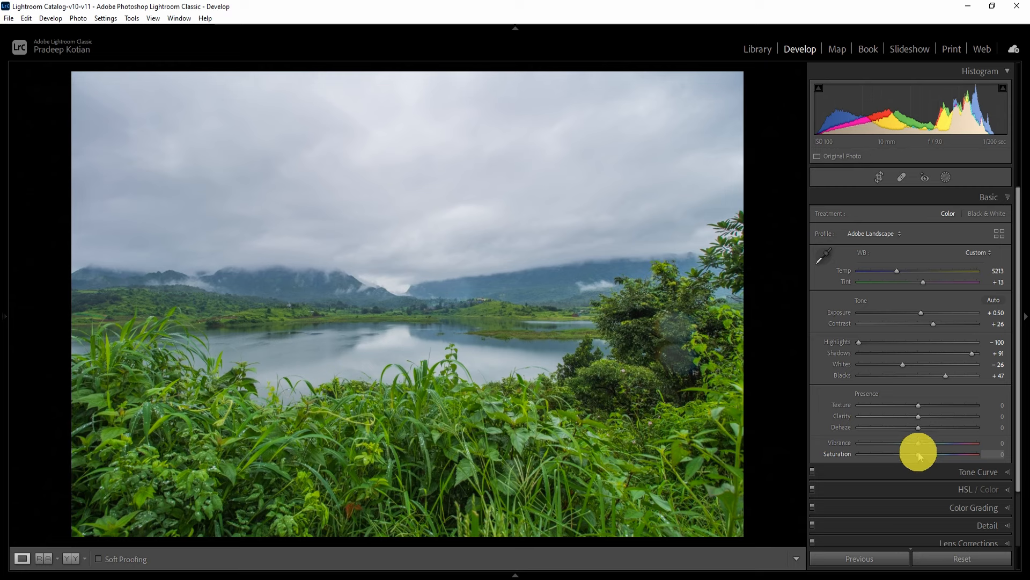
pyautogui.moveTo(920, 455); pyautogui.dragTo(1002, 448)
pyautogui.doubleClick(844, 455)
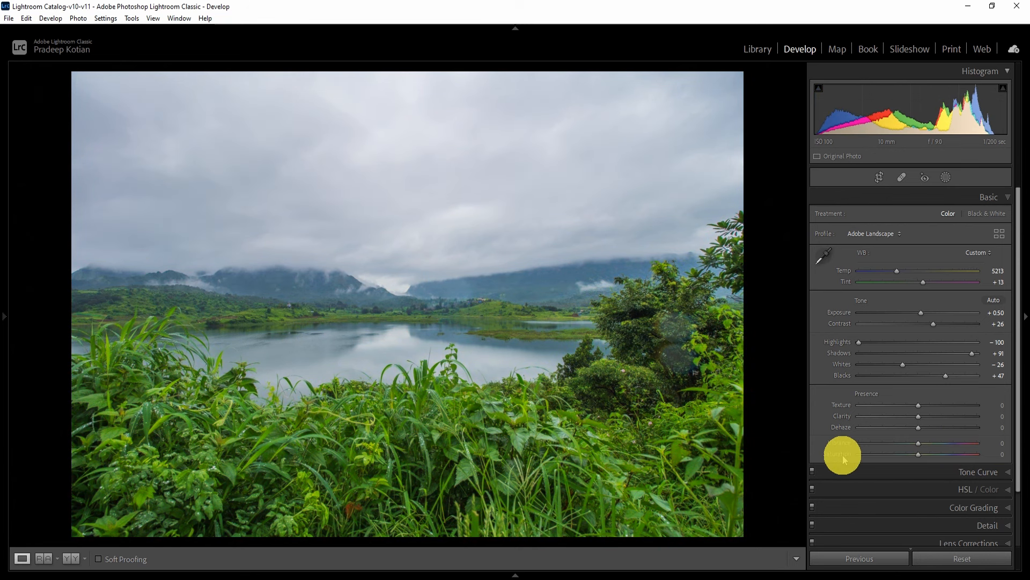